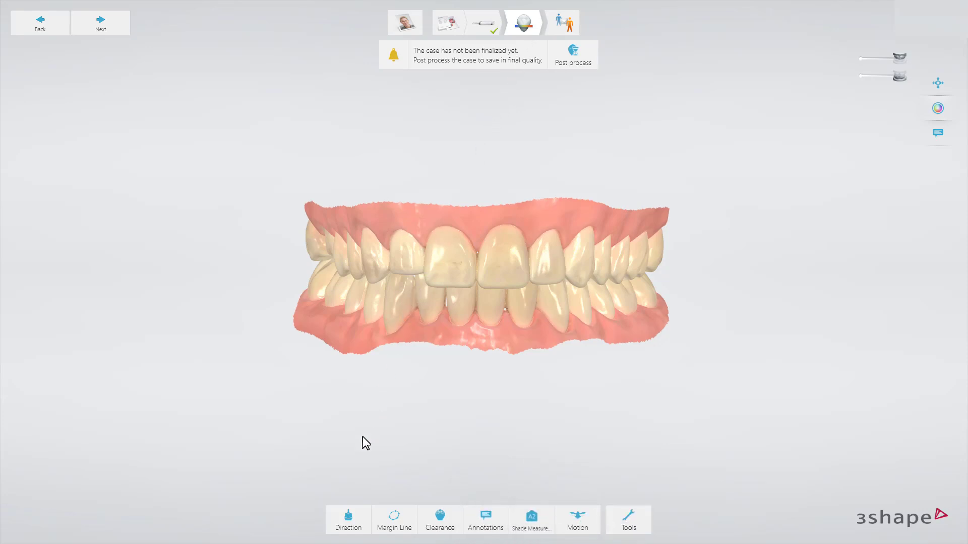
- Start the upper-arch undercut check and auto-detect the insertion direction
click(346, 519)
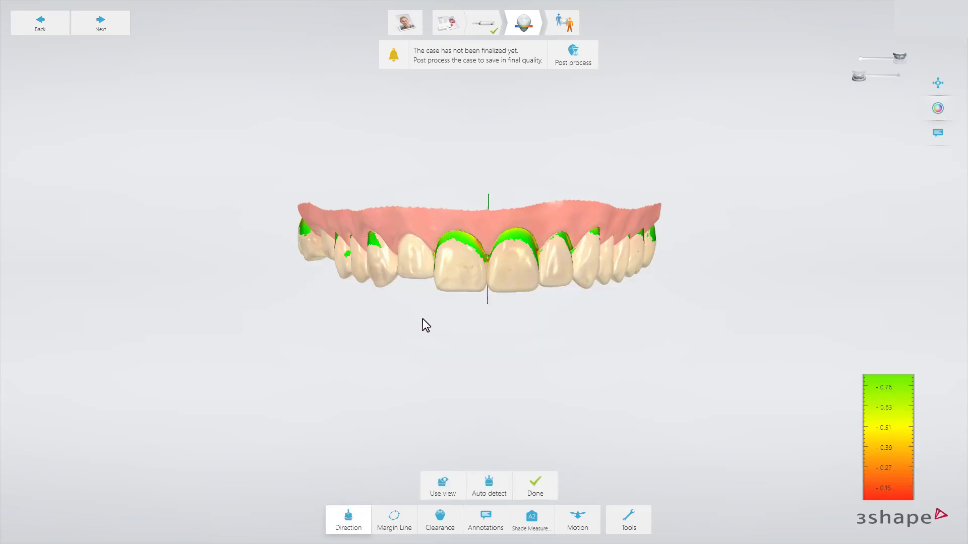
right_drag(423, 319, 477, 464)
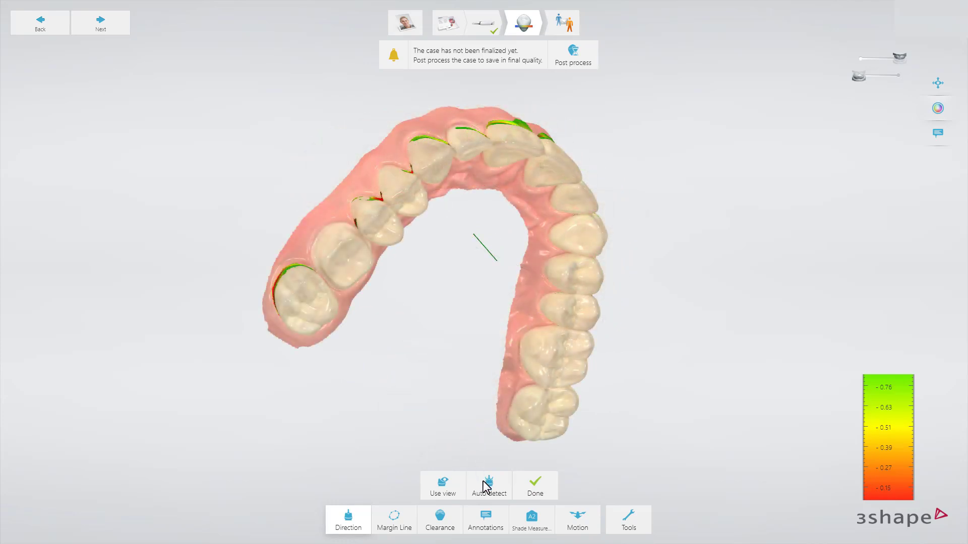
click(485, 487)
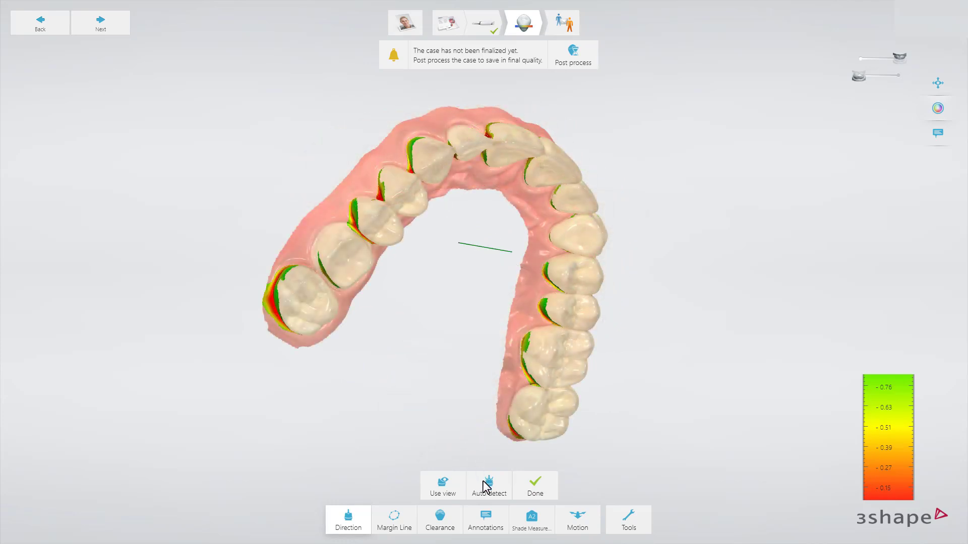
- Set the insertion direction to the current view, recheck the undercuts, and finish
right_drag(426, 354, 381, 318)
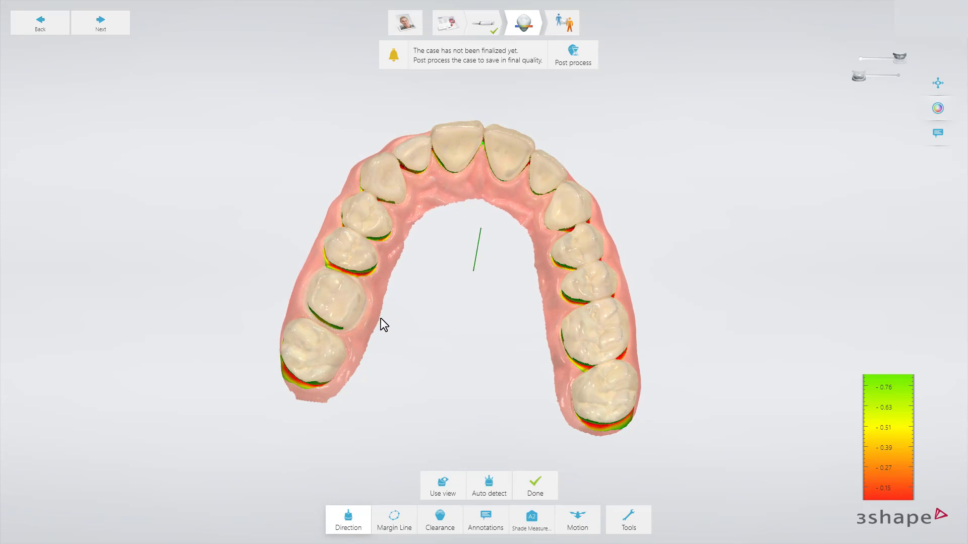
click(442, 485)
right_drag(425, 319, 479, 359)
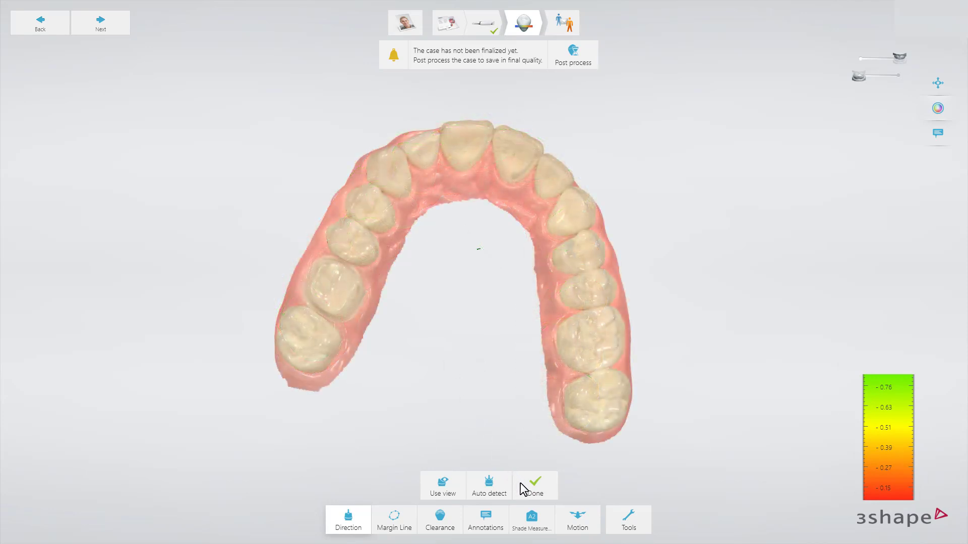
click(522, 485)
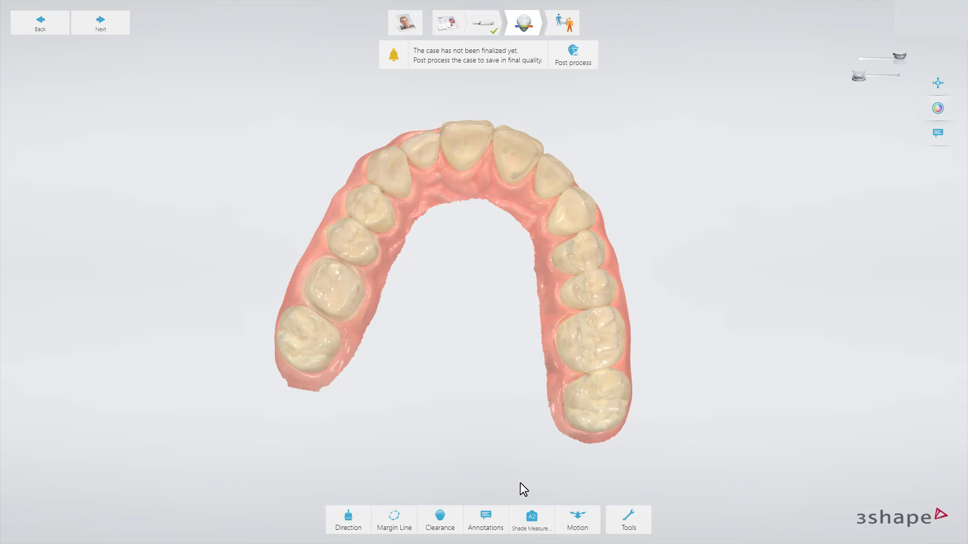
click(395, 520)
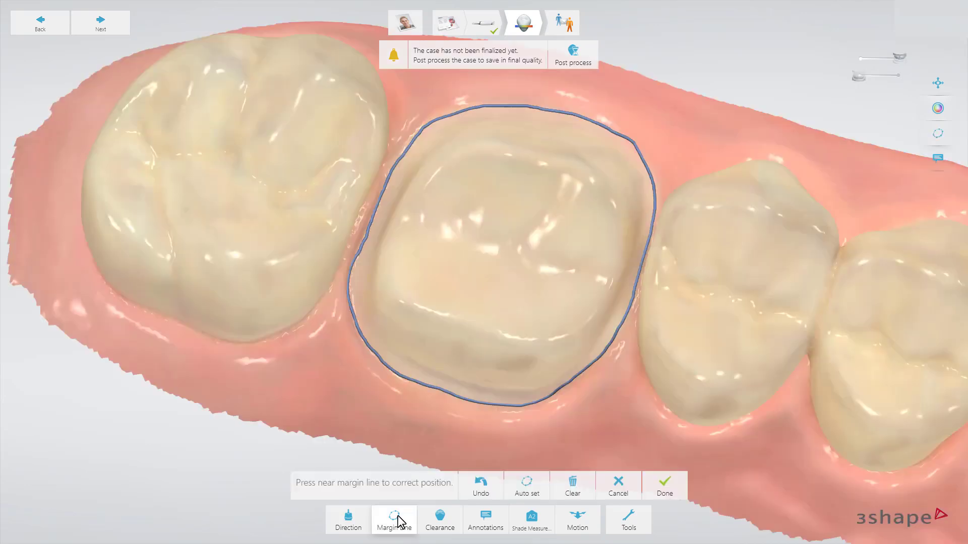
- Auto-set the molar's margin line, correct two doubled sections, and accept it
click(514, 491)
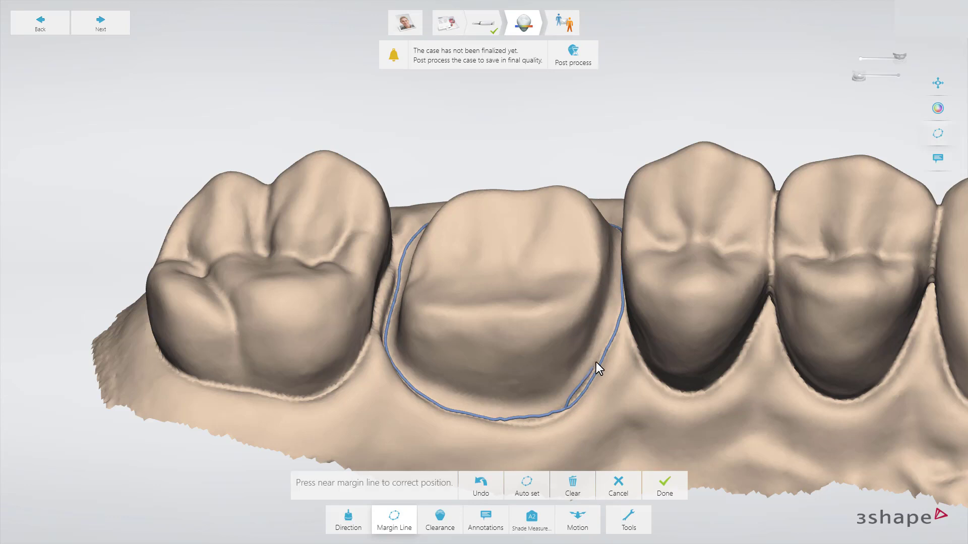
drag(607, 341, 610, 333)
drag(565, 403, 567, 401)
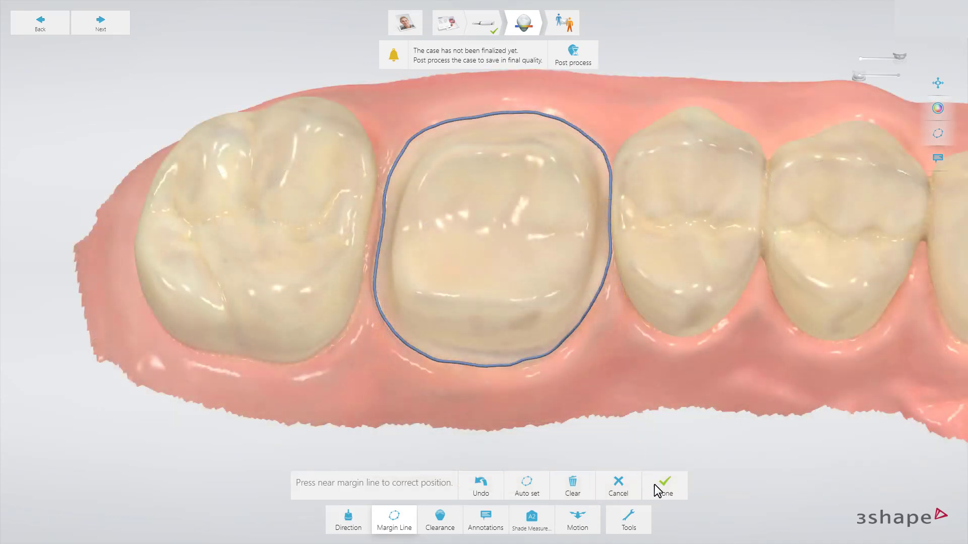
click(656, 486)
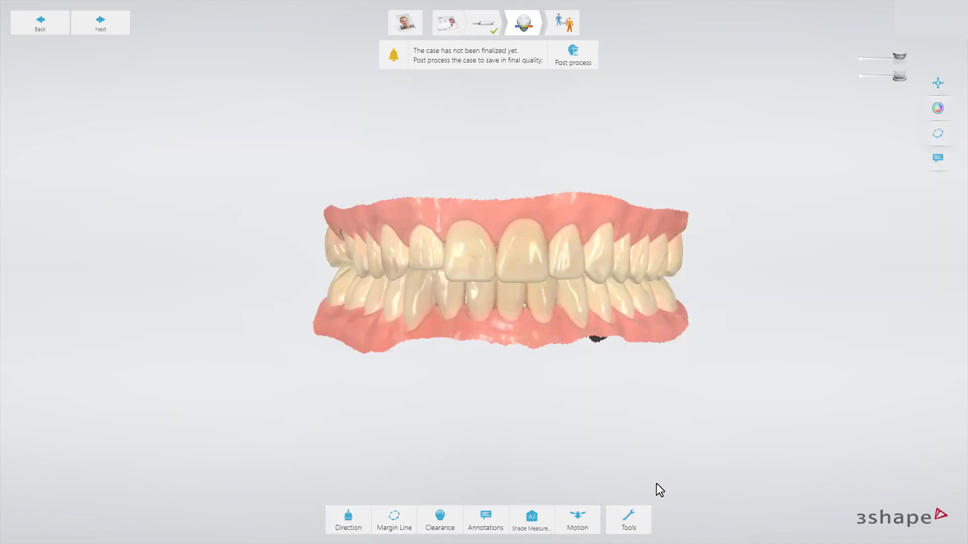
click(440, 520)
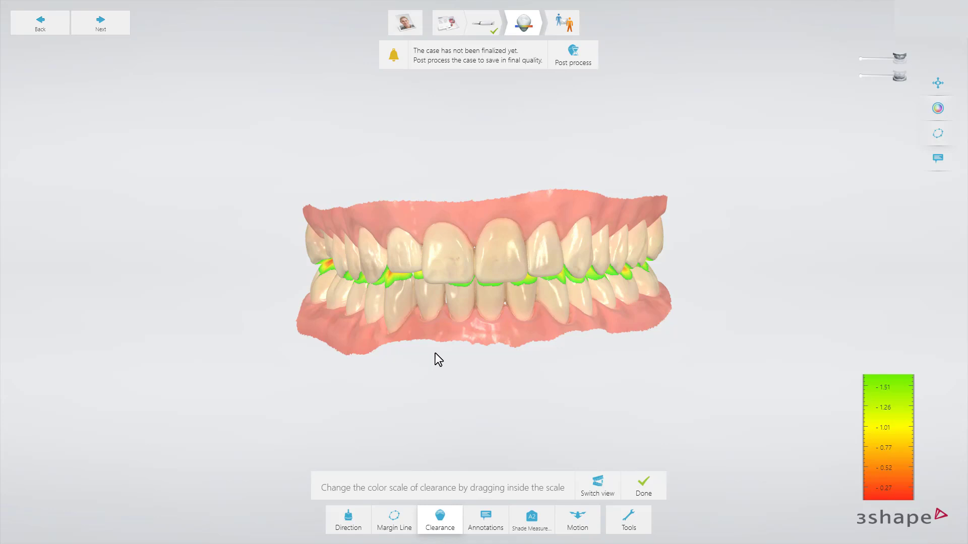
- Adjust the clearance colour scale range, check side and occlusal views, then close the map
right_drag(434, 353, 583, 309)
scroll(469, 268, up, 4)
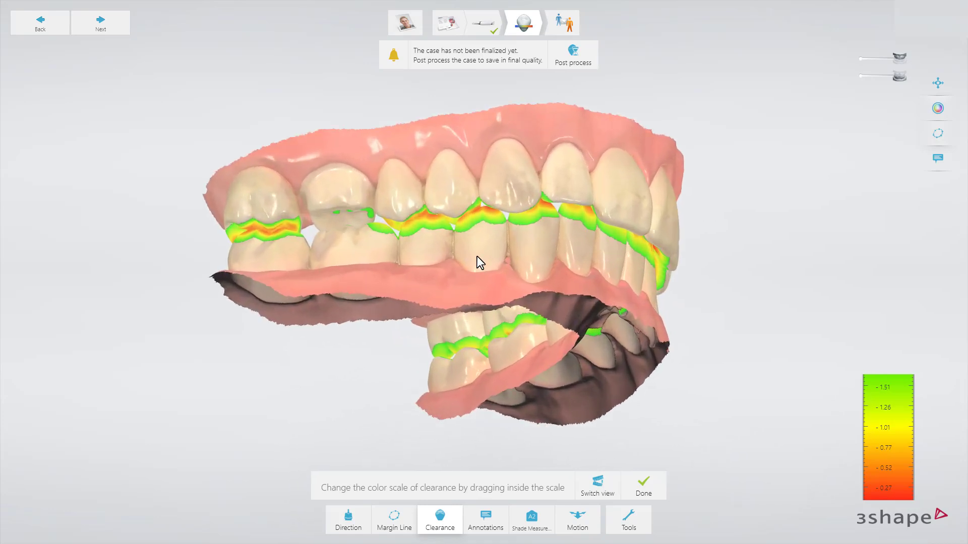
middle_drag(477, 262, 560, 313)
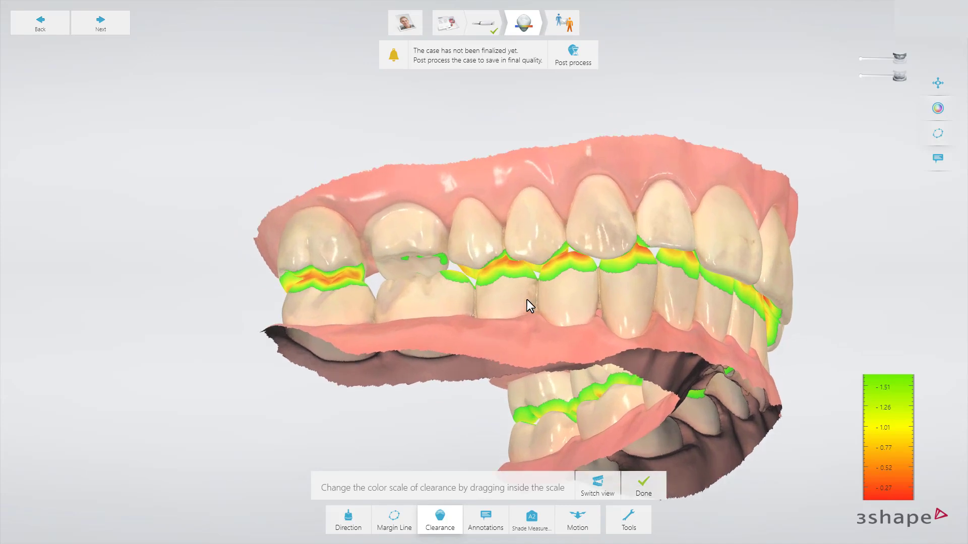
right_drag(527, 299, 518, 299)
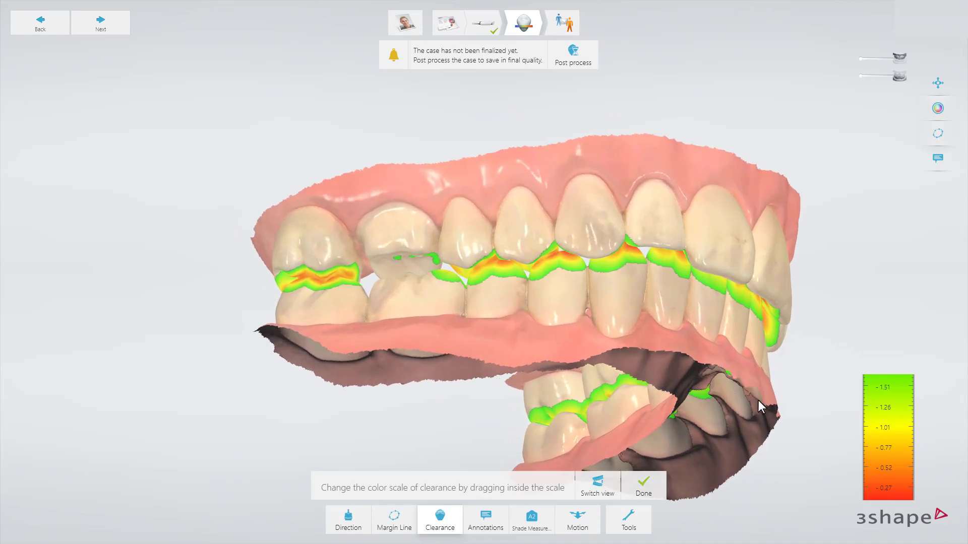
mouse_move(886, 447)
mouse_down()
mouse_move(886, 408)
mouse_move(879, 501)
mouse_move(874, 452)
mouse_up()
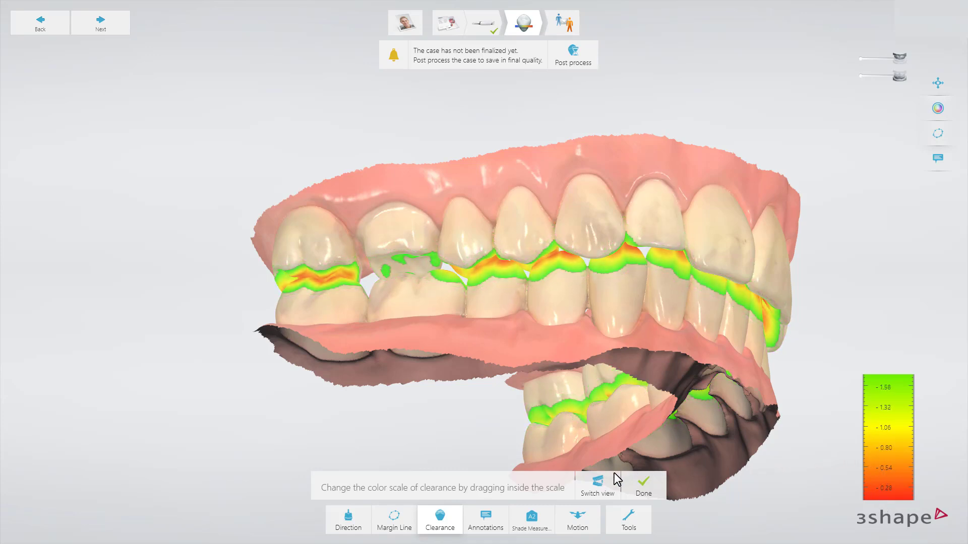
click(598, 485)
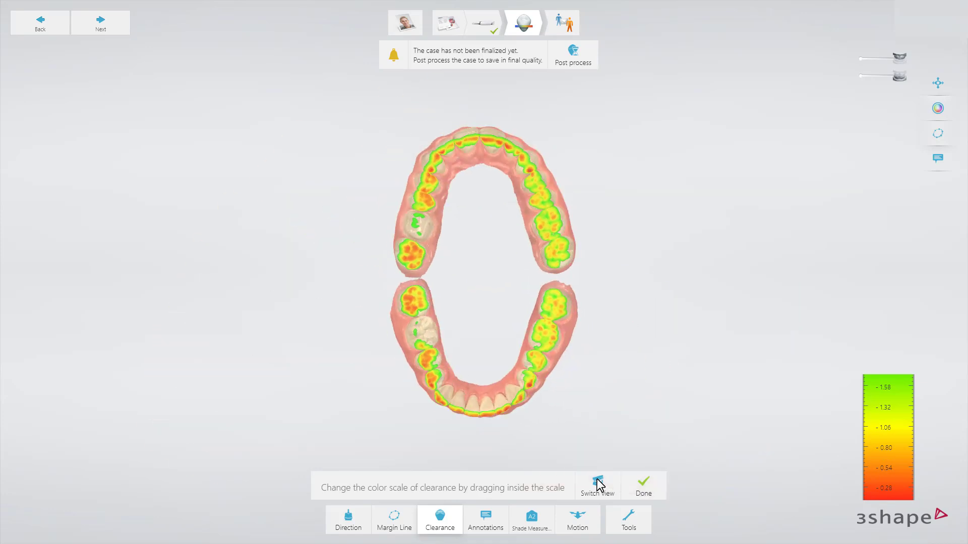
click(645, 487)
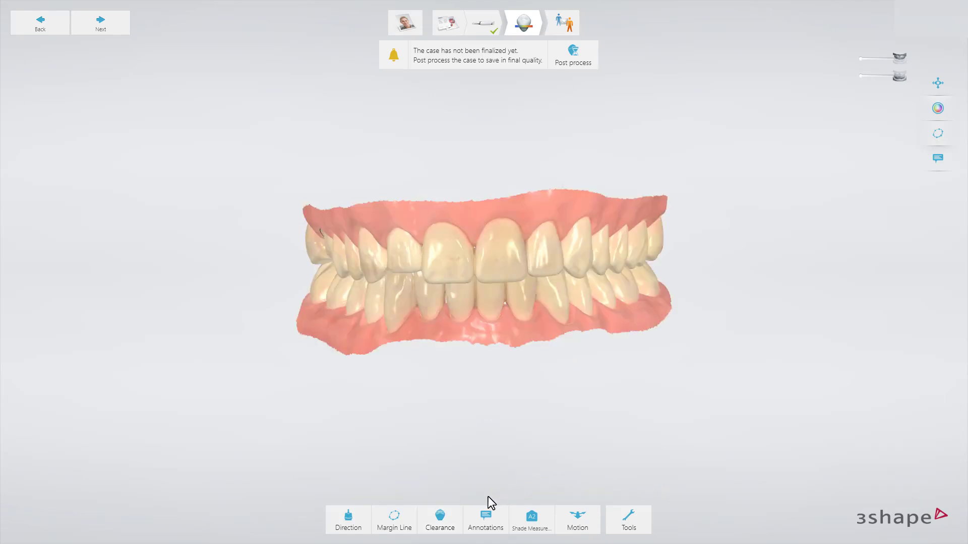
- Pin the note 'Please check the margin line' on the prepared tooth's margin
click(486, 522)
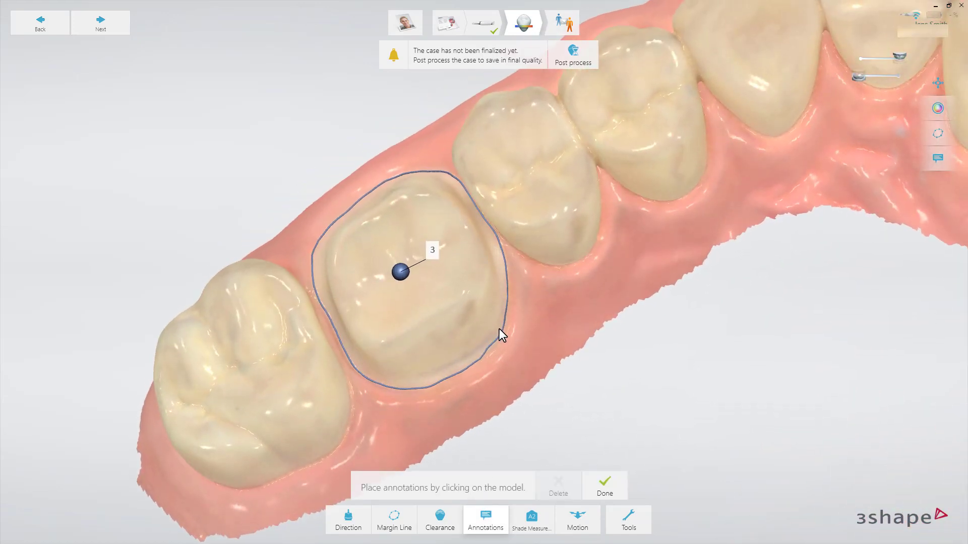
click(503, 333)
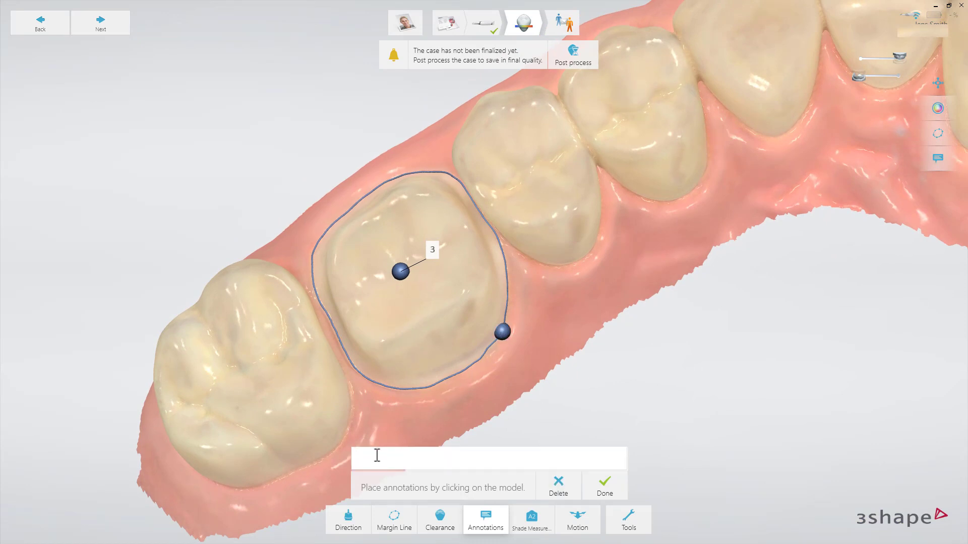
text(Please check the marg)
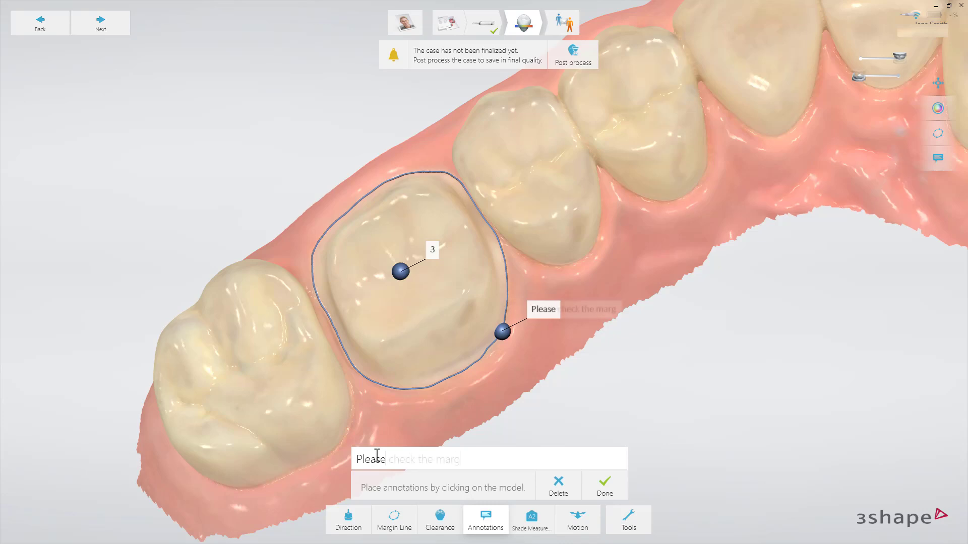
text(in line)
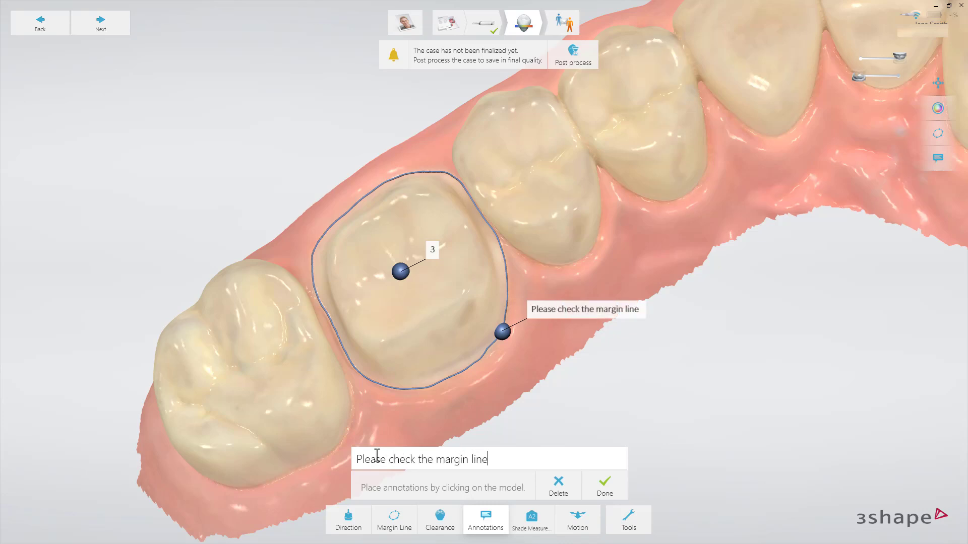
click(600, 488)
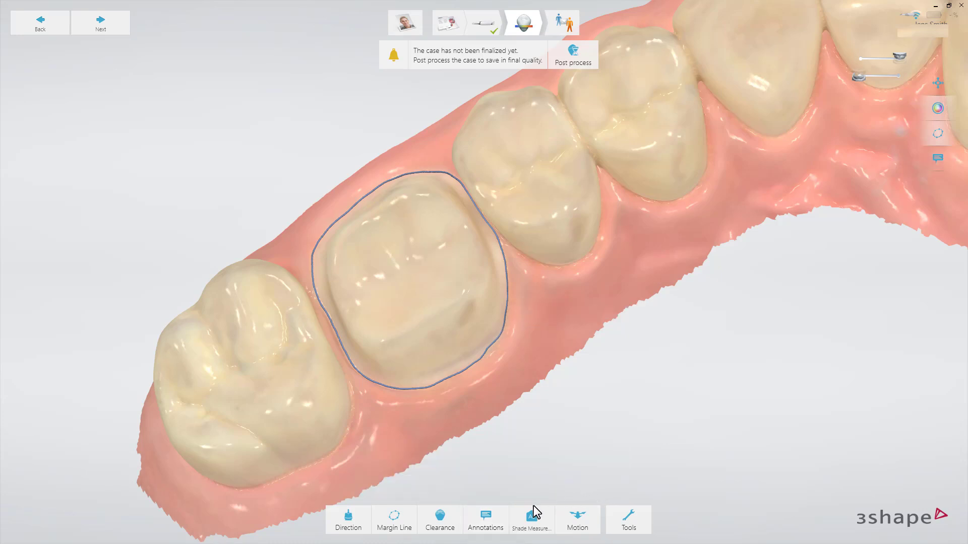
click(527, 522)
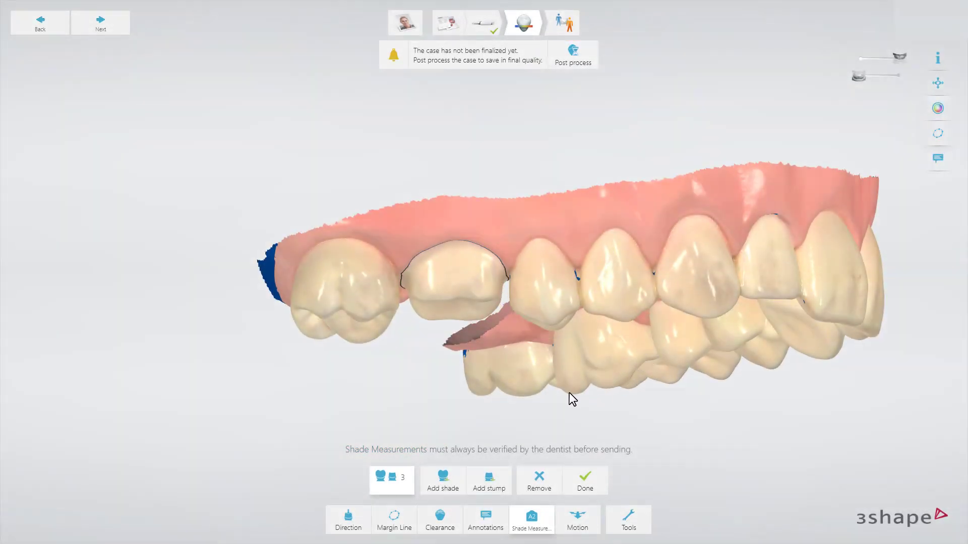
- Record shade A2 on the neighbouring tooth and stump shade ND2 on the preparation
click(539, 278)
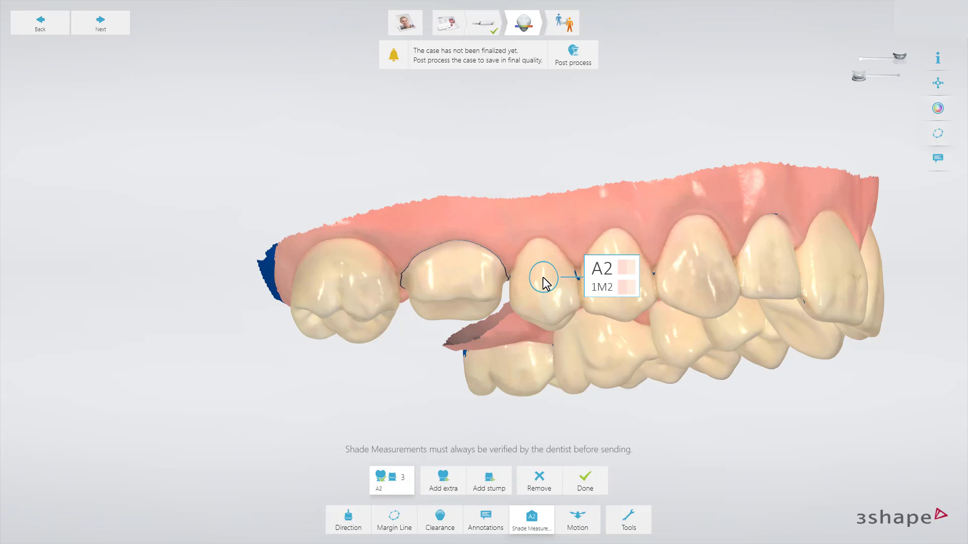
click(489, 481)
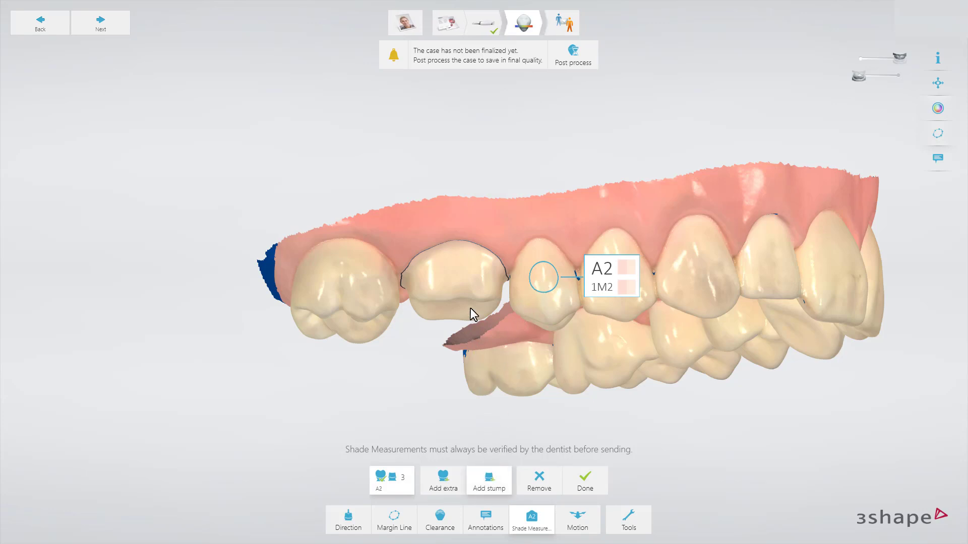
click(442, 278)
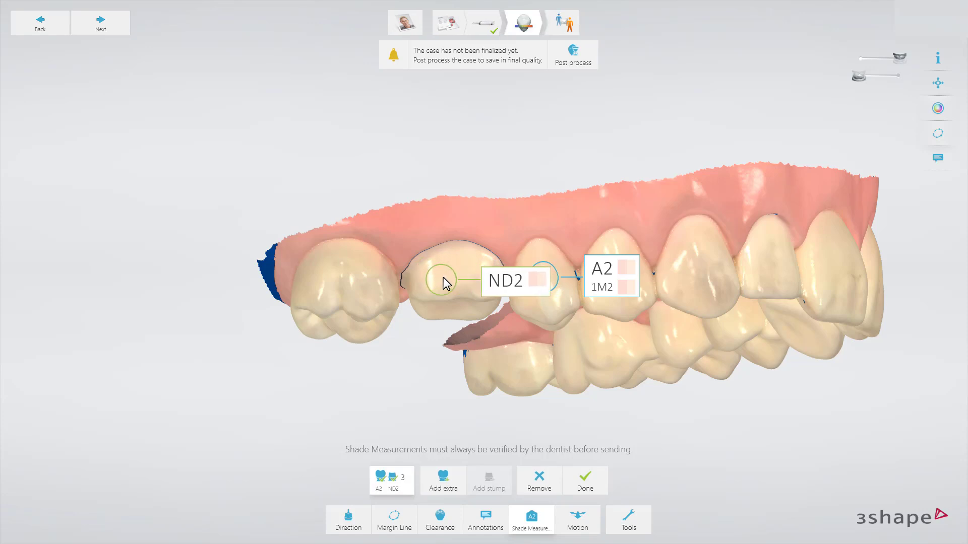
click(577, 488)
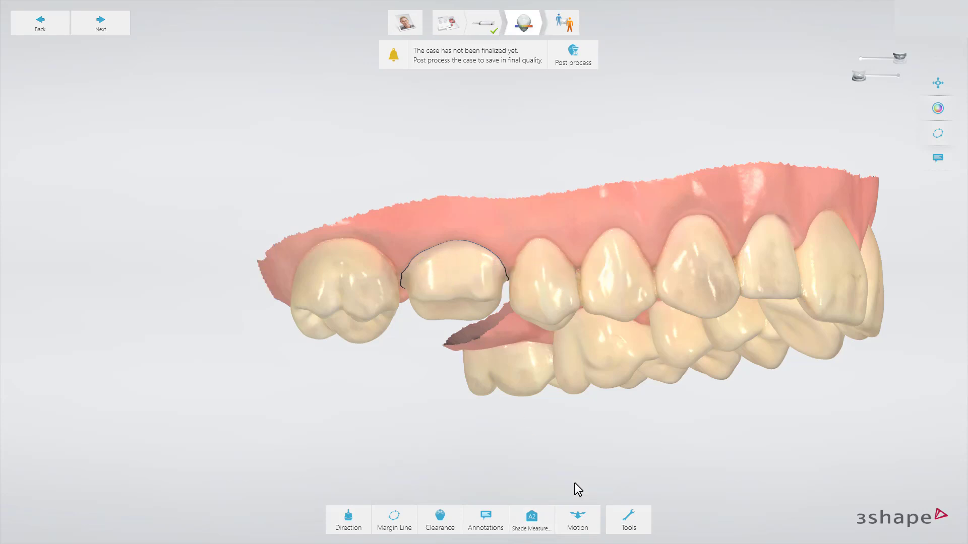
- Play the recorded jaw motion, check contacts from above, return to side view, and close
click(571, 515)
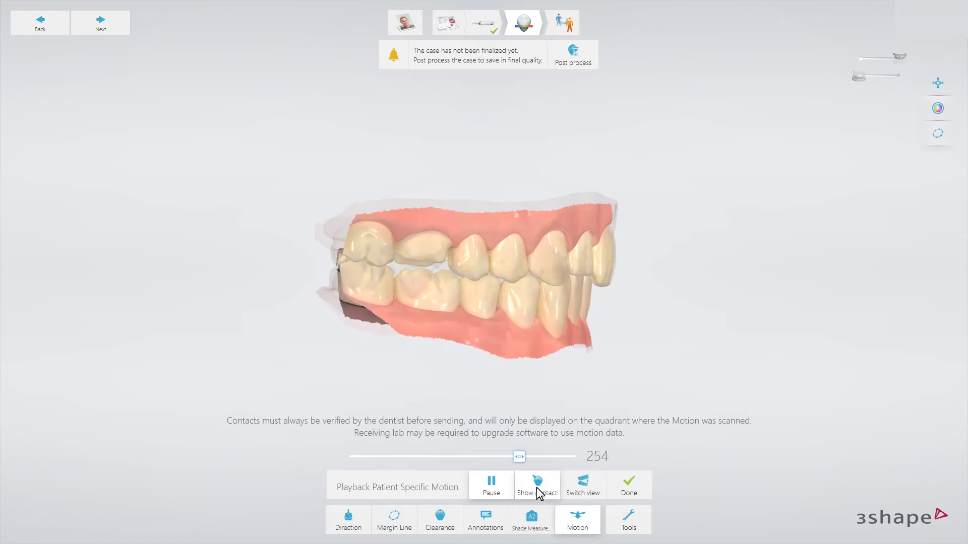
click(578, 494)
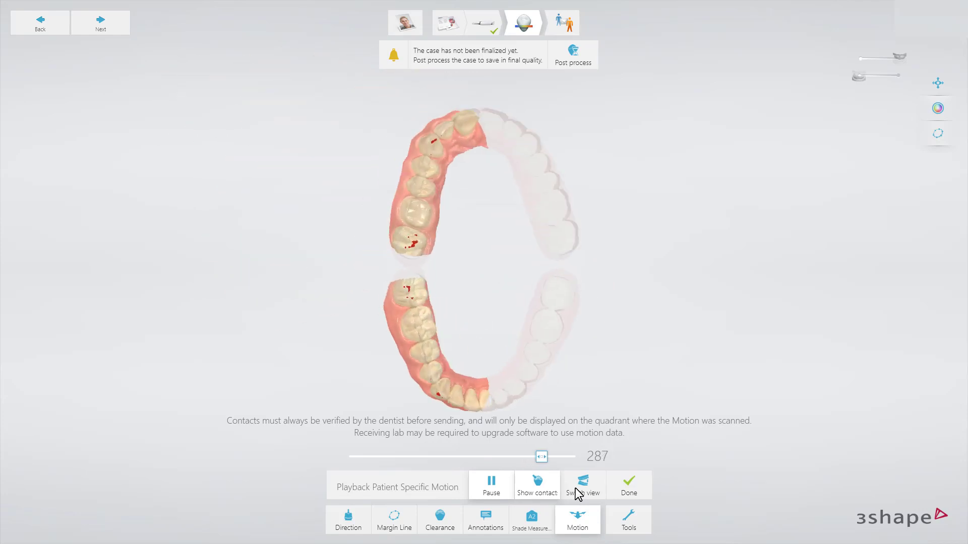
click(578, 494)
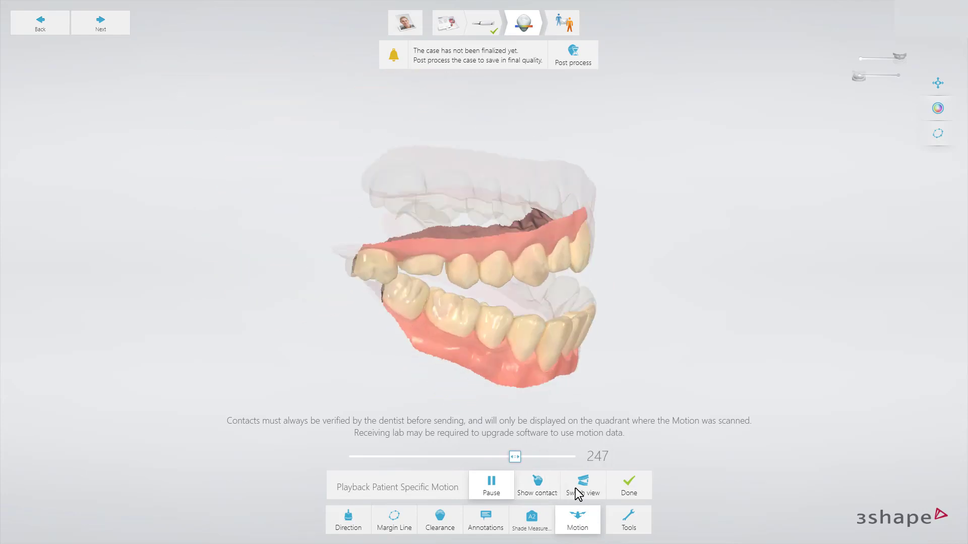
click(626, 487)
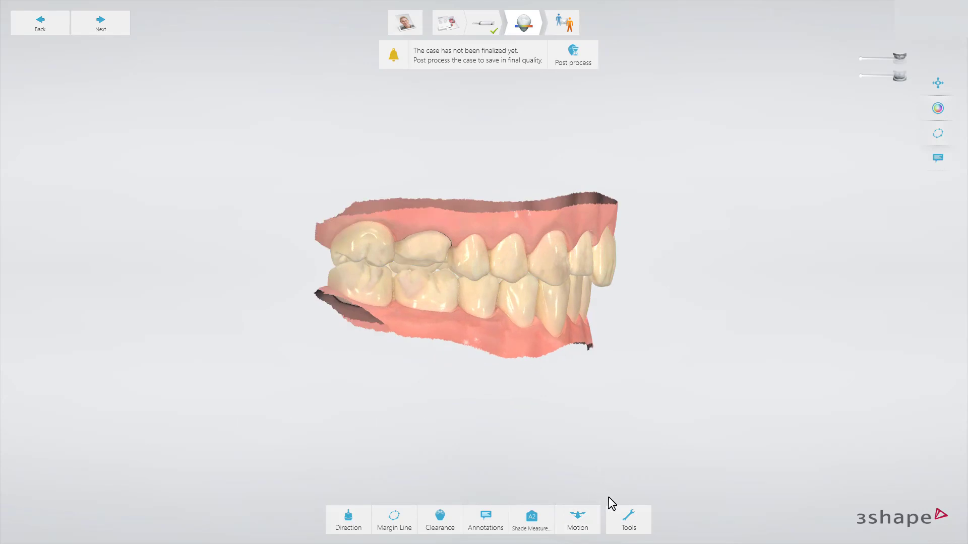
- Save a snapshot of the upper arch with the outlined preparation to the case
click(625, 517)
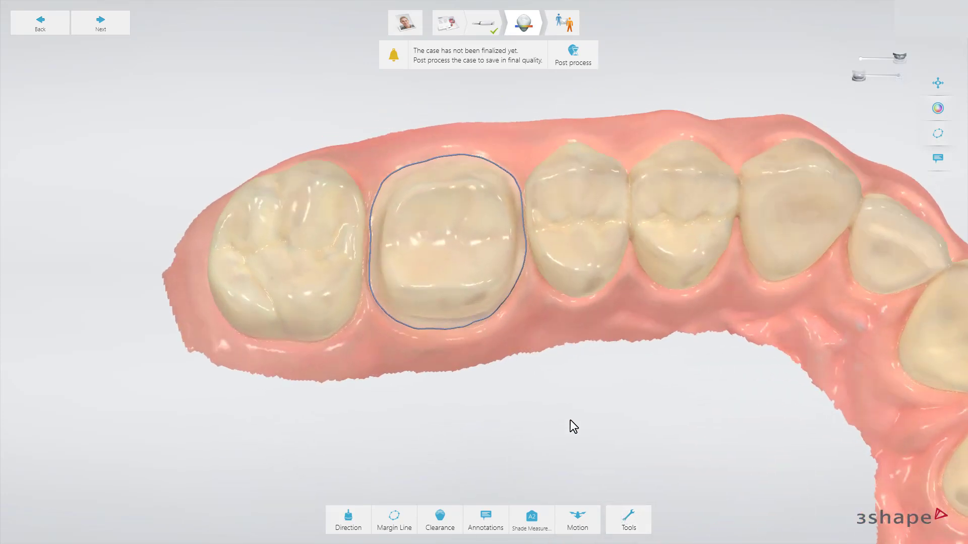
click(617, 519)
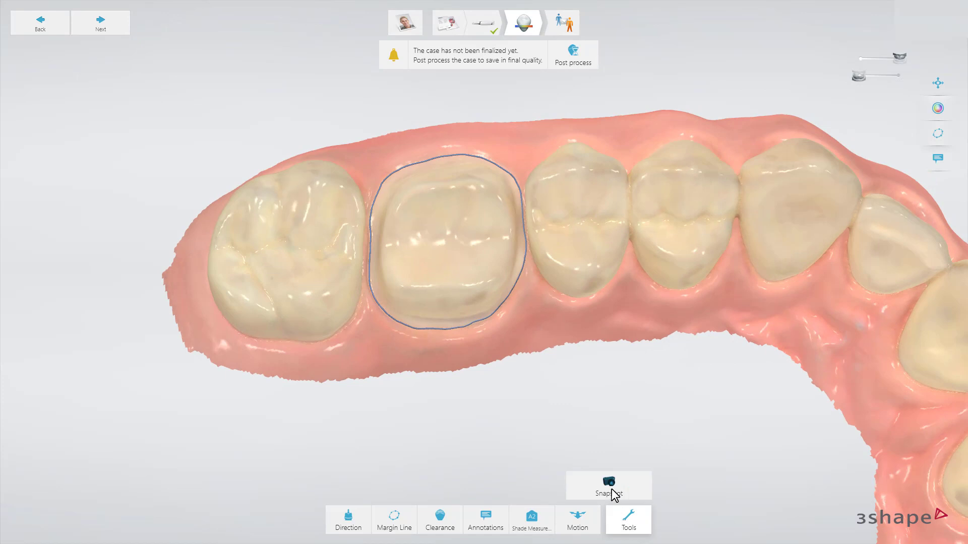
click(612, 490)
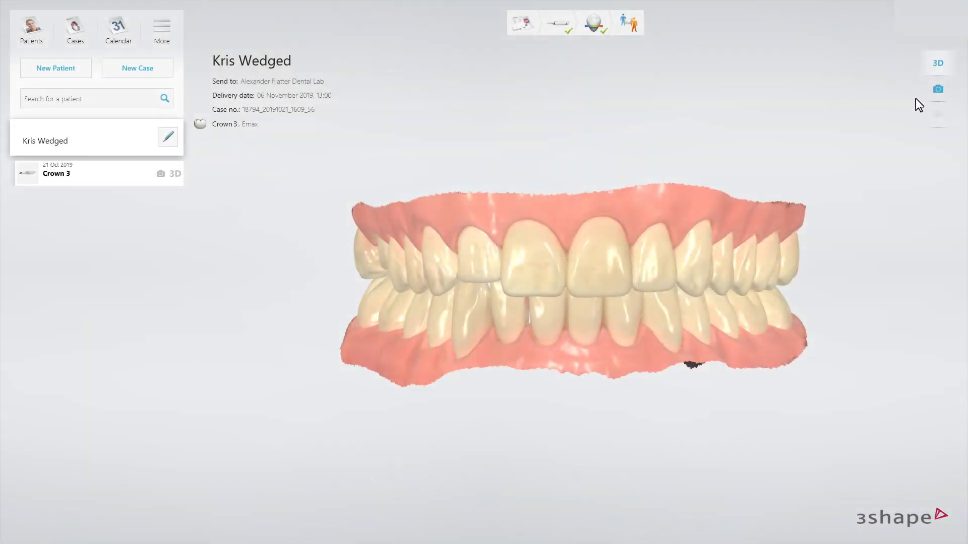
click(938, 91)
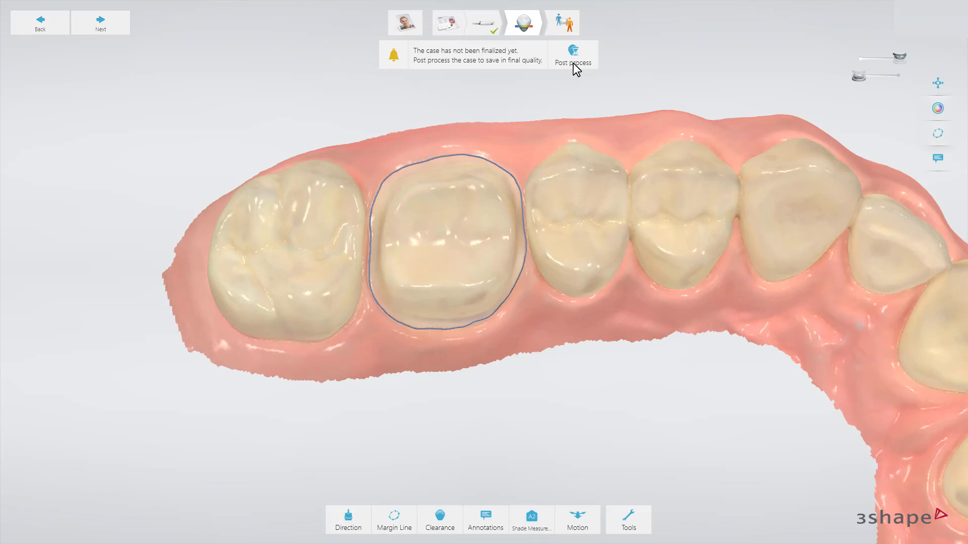
- Start post-processing the scan data from the notification banner
click(573, 62)
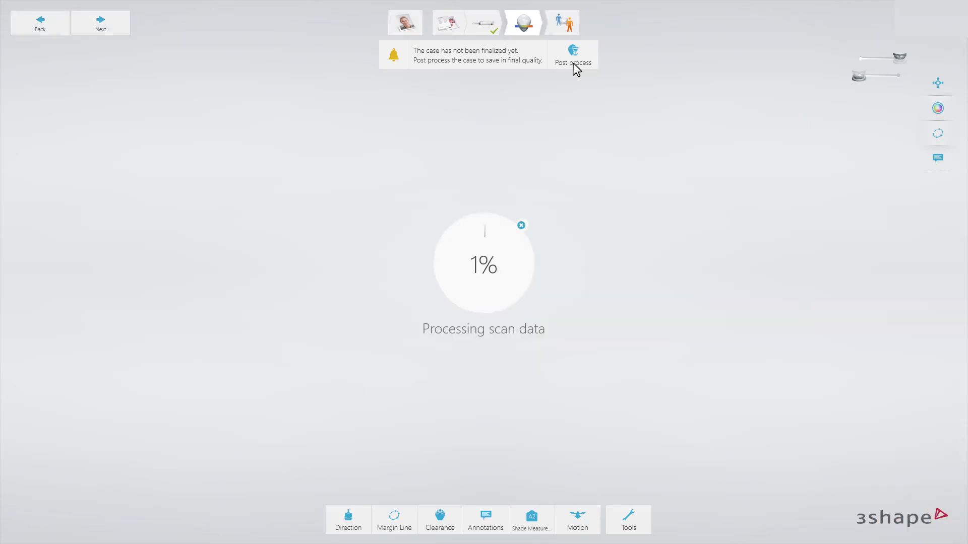